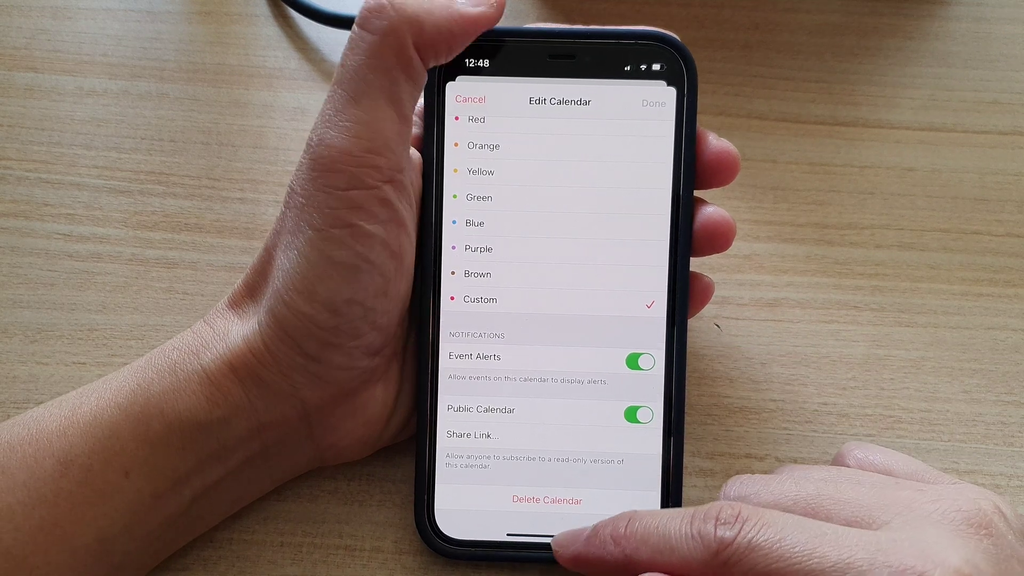
- Go home and relaunch Calendar on the Sunday, August 29, 2021 day view
{"action": "left_click_drag", "start_coordinate": [553, 533], "coordinate": [632, 388]}
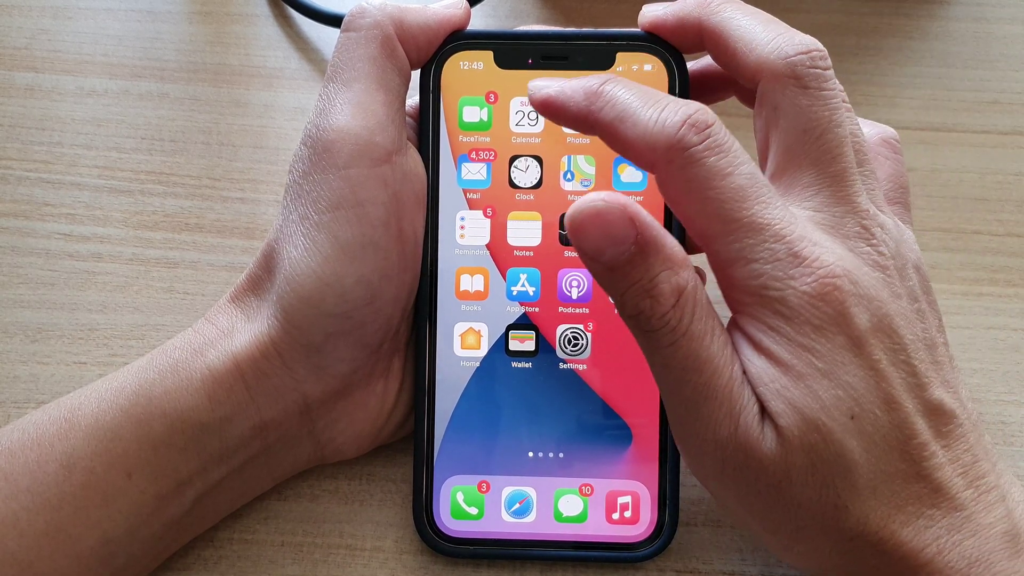
{"action": "left_click", "coordinate": [528, 116]}
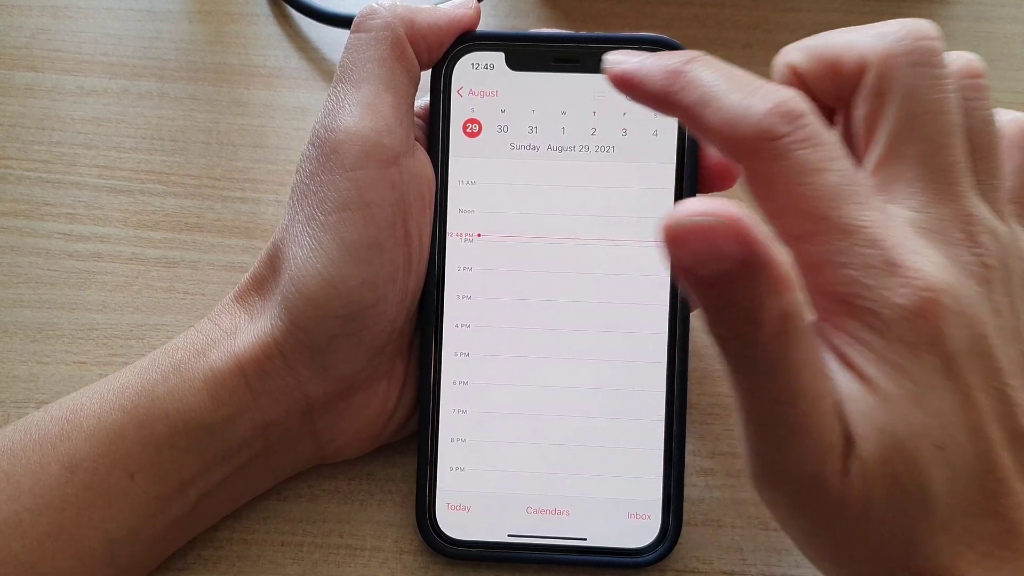
{"action": "left_click", "coordinate": [600, 95]}
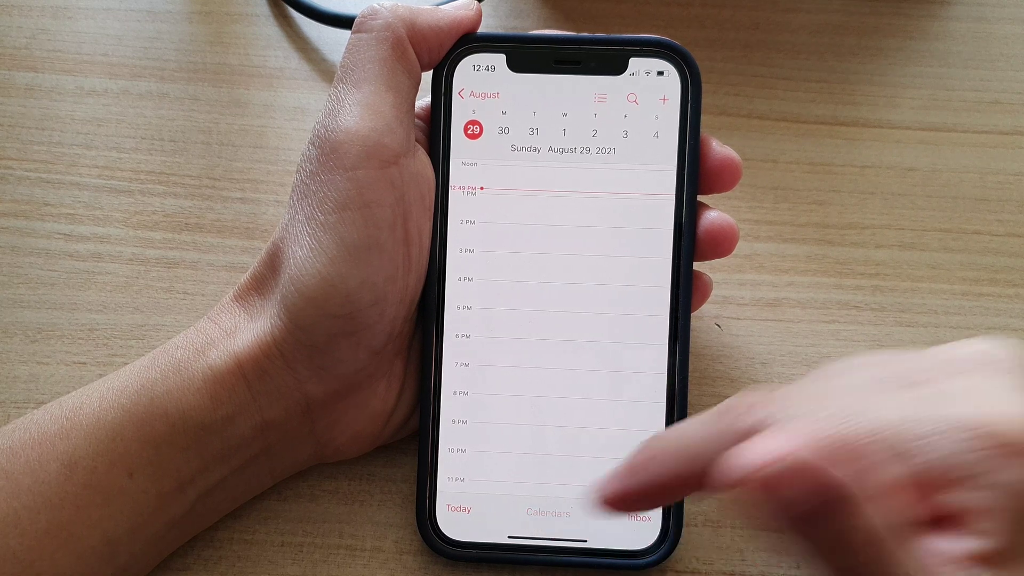
- Open the Calendars sheet listing the Gmail, Outlook, iCloud and Other calendars
{"action": "left_click", "coordinate": [541, 512]}
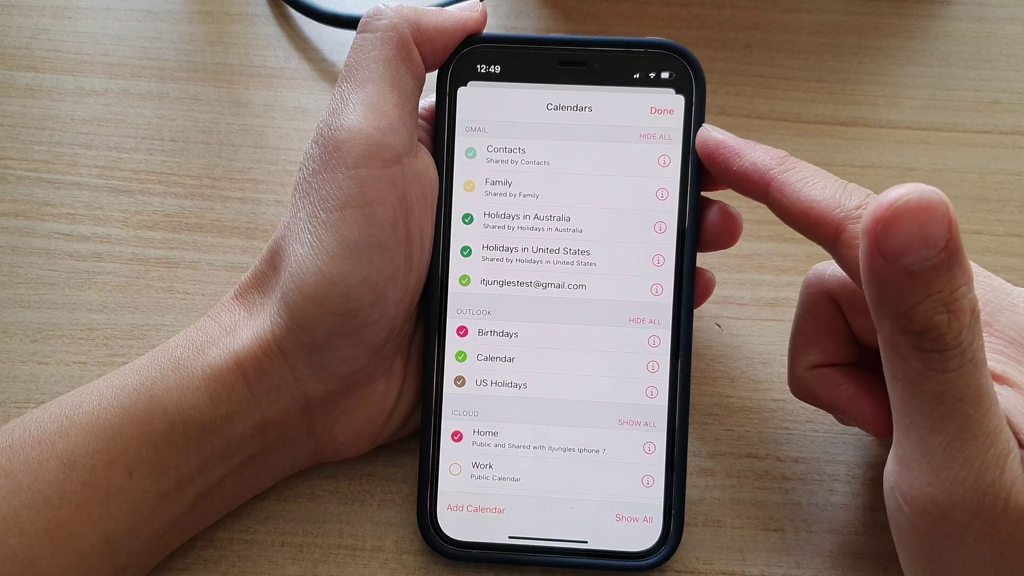
{"action": "scroll", "coordinate": [608, 345], "scroll_direction": "down", "scroll_amount": 5}
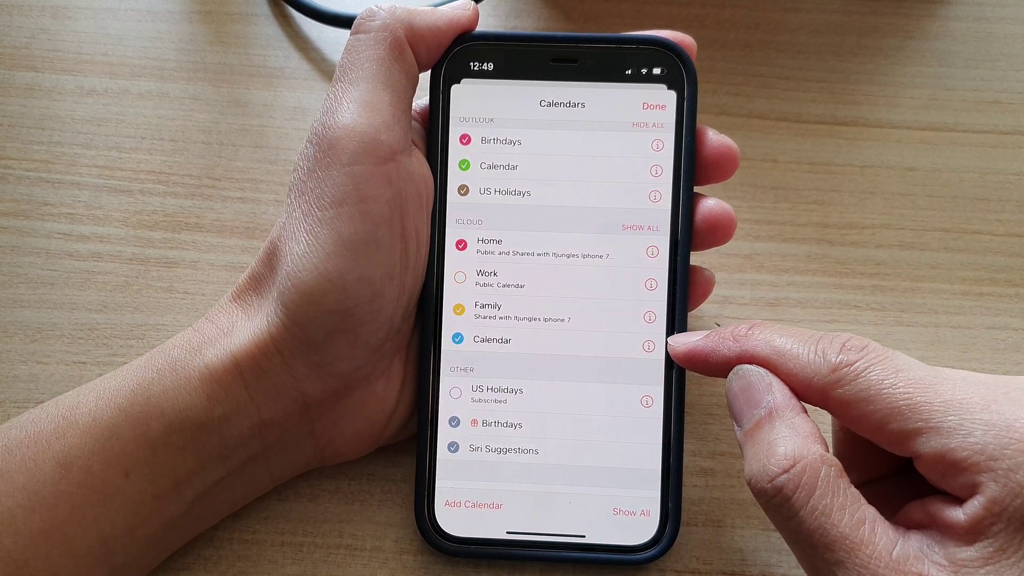
{"action": "scroll", "coordinate": [560, 321], "scroll_direction": "up", "scroll_amount": 2}
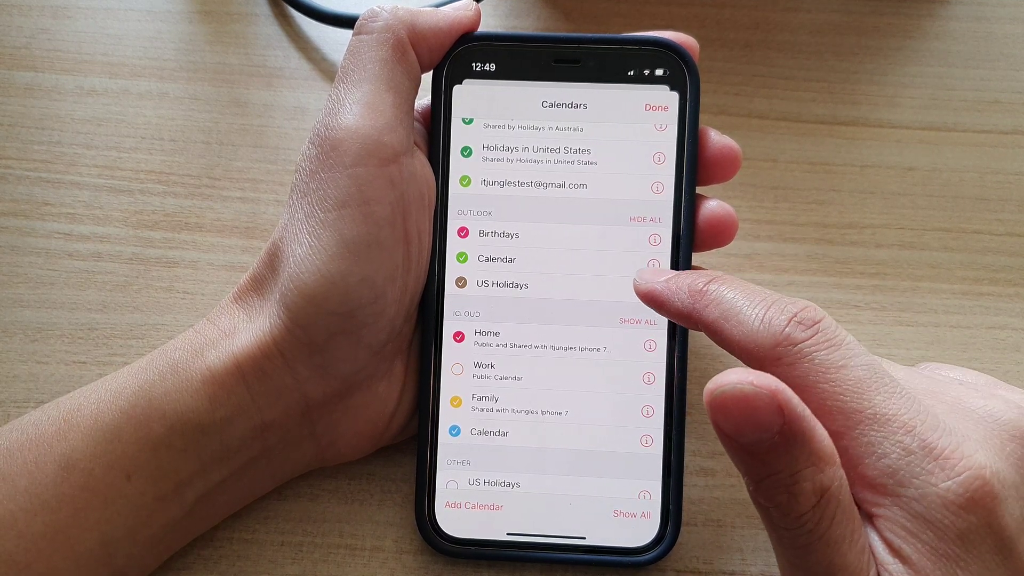
{"action": "left_click", "coordinate": [653, 288]}
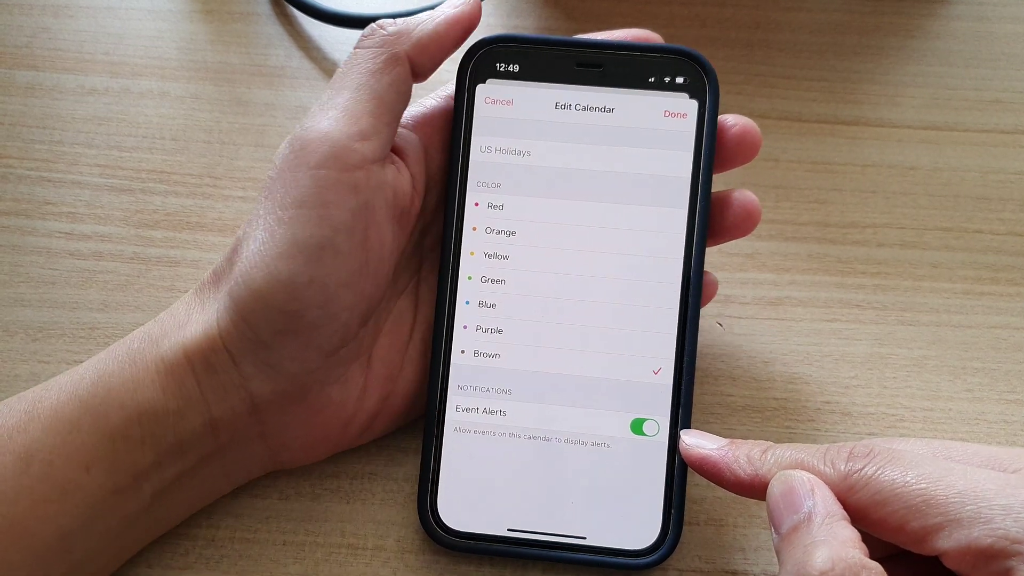
{"action": "left_click", "coordinate": [494, 103]}
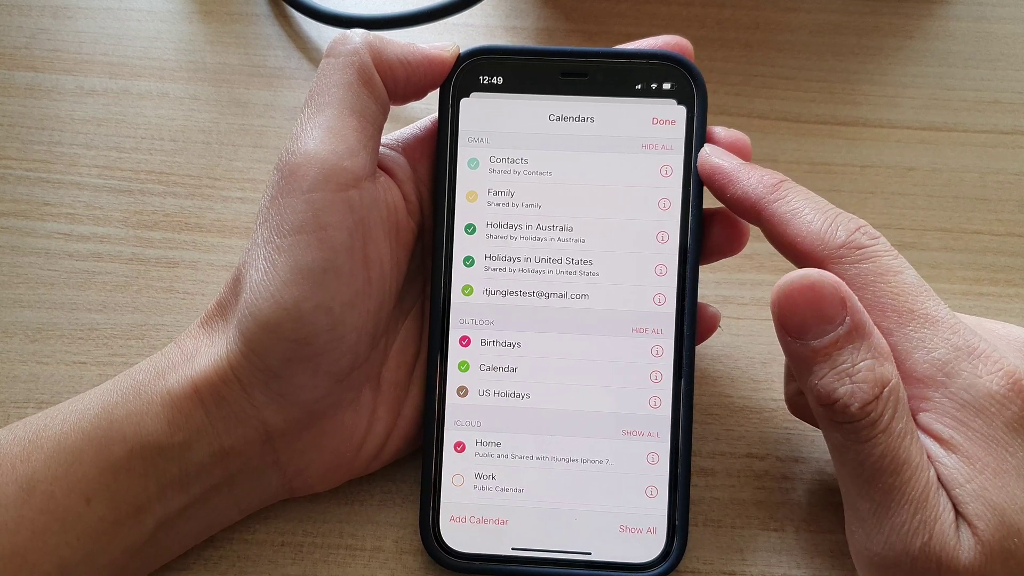
{"action": "left_click", "coordinate": [655, 293]}
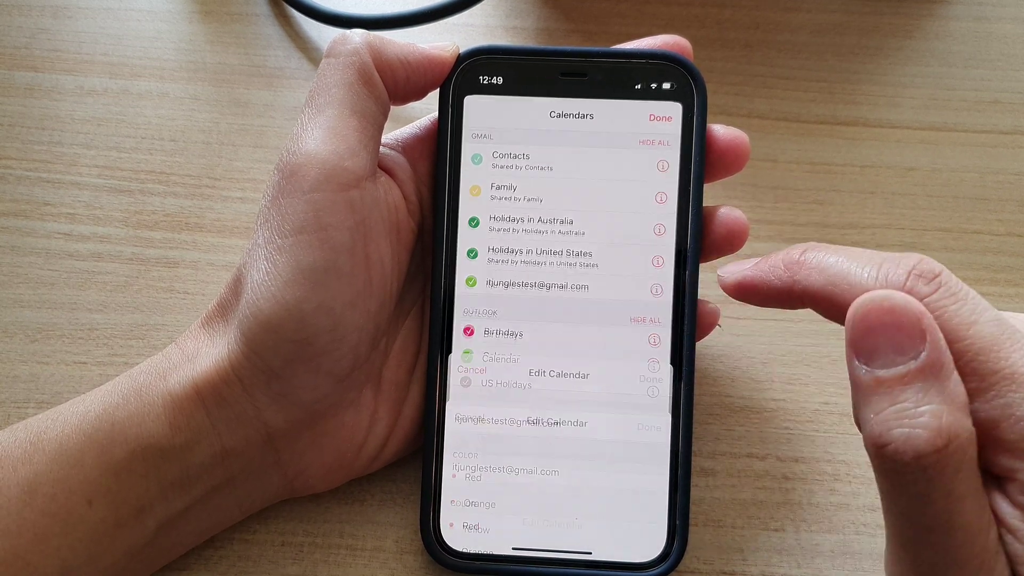
{"action": "scroll", "coordinate": [657, 320], "scroll_direction": "down", "scroll_amount": 3}
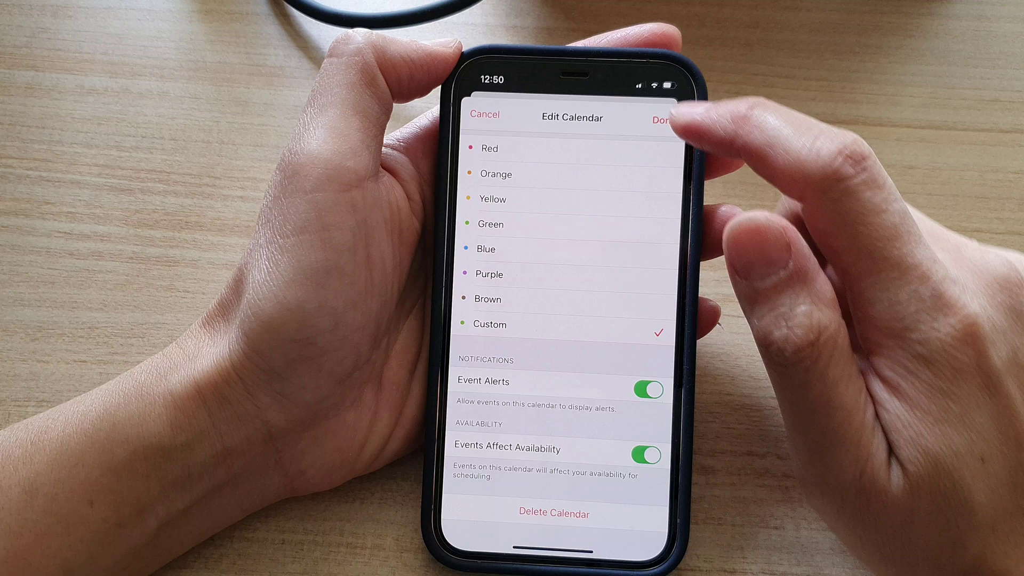
{"action": "left_click", "coordinate": [663, 121]}
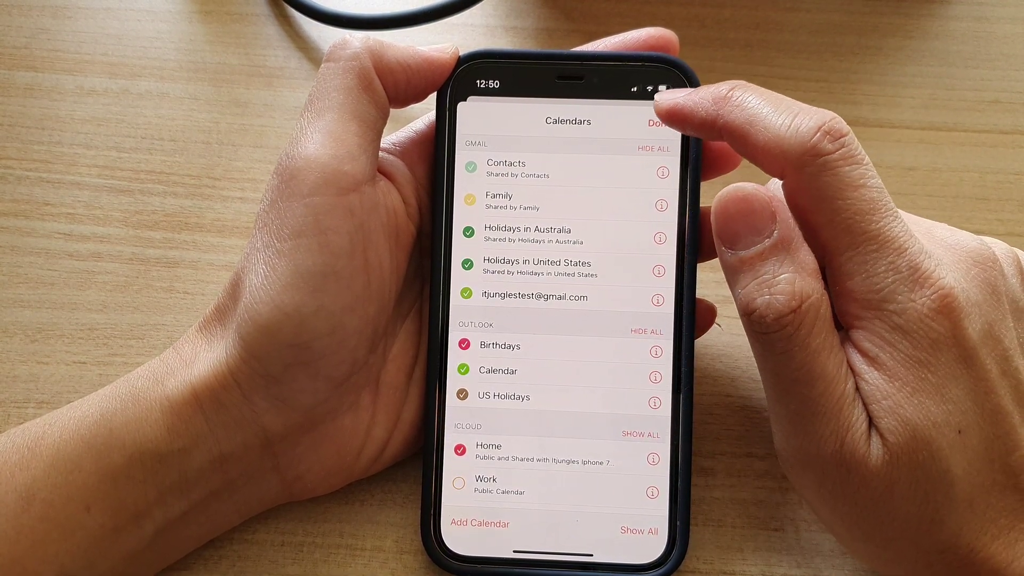
- Dismiss the Calendars sheet to the day view, then return to the iPhone home screen
{"action": "left_click", "coordinate": [661, 123]}
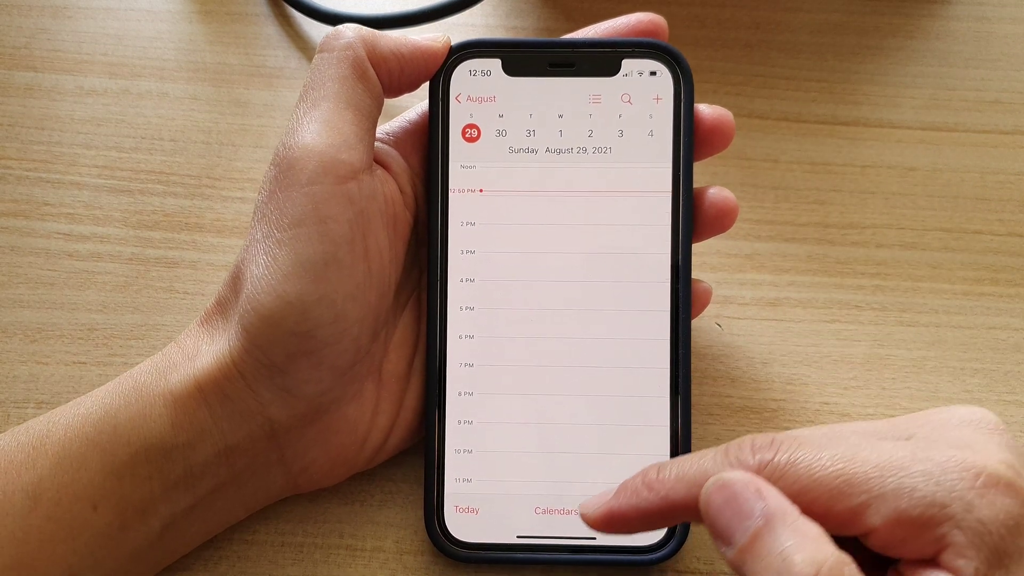
{"action": "left_click_drag", "start_coordinate": [557, 536], "coordinate": [556, 361]}
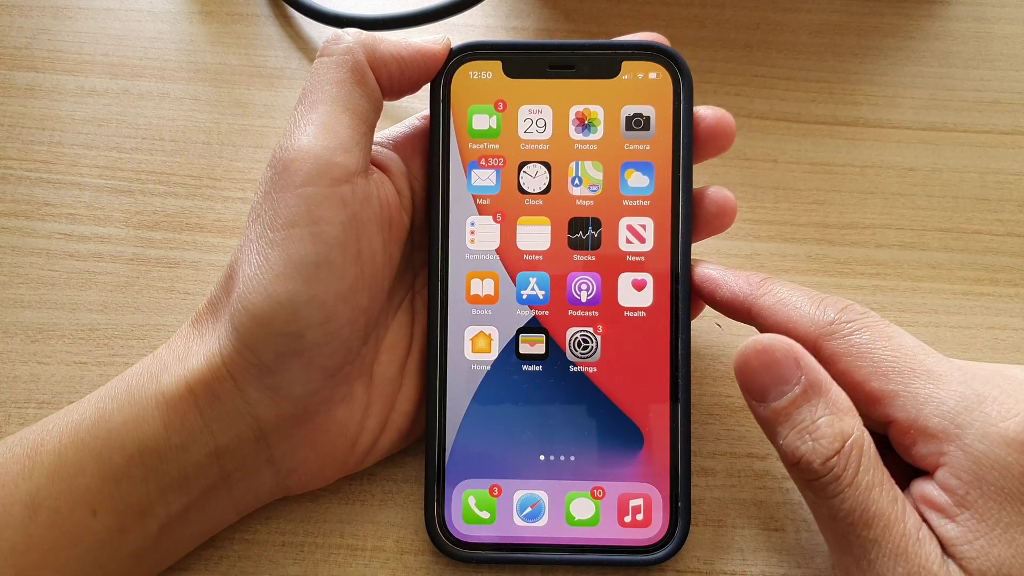